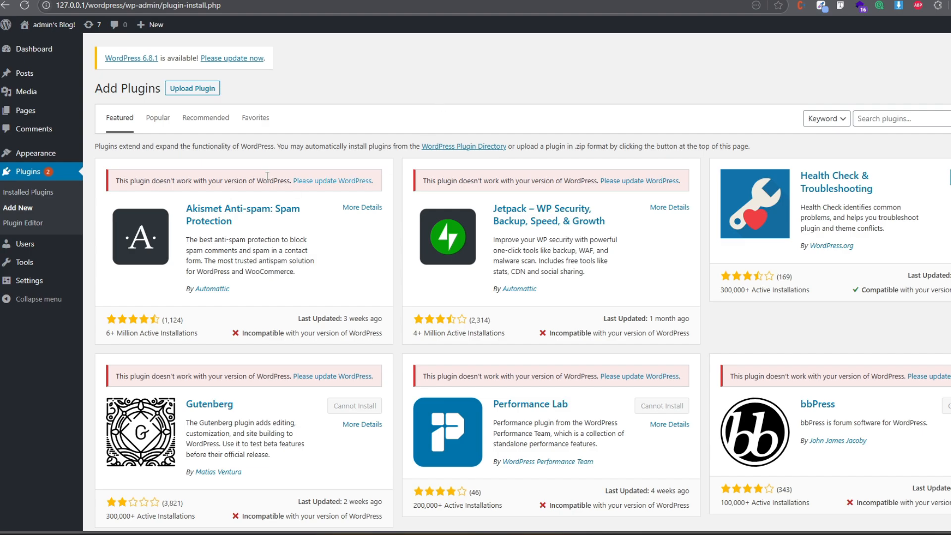
# Examine the plugin directories and front pages of the live site wpdevtamil.in and the local site 127.0.0.1/wordpress, comparing their site titles
pyautogui.scroll(-6, 354, 135)
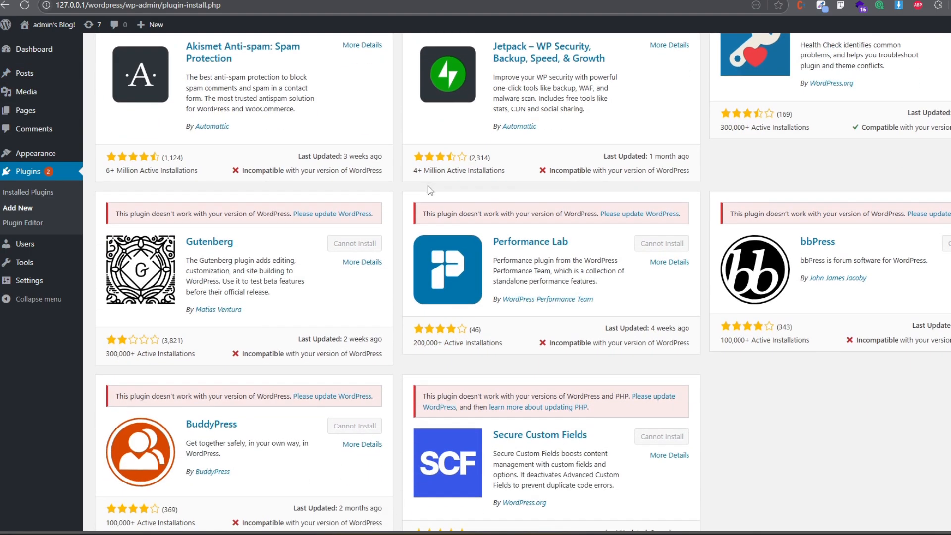
pyautogui.scroll(6, 306, 197)
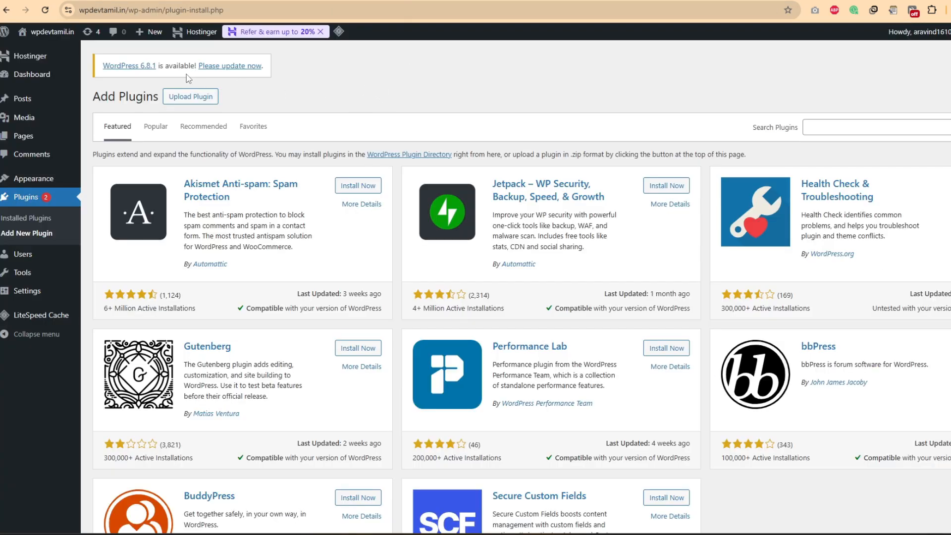
pyautogui.moveTo(52, 32)
pyautogui.click(40, 47)
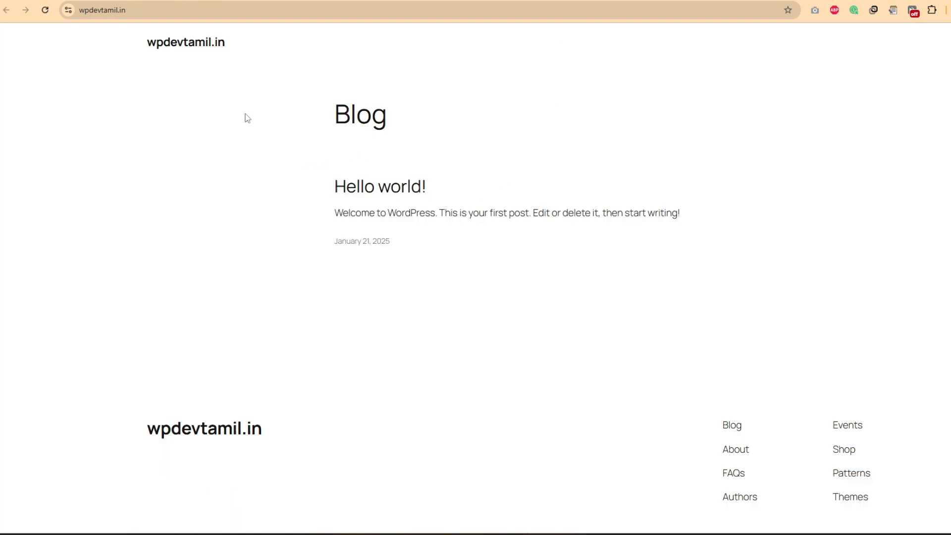
pyautogui.moveTo(127, 33); pyautogui.dragTo(491, 426)
pyautogui.click(405, 371)
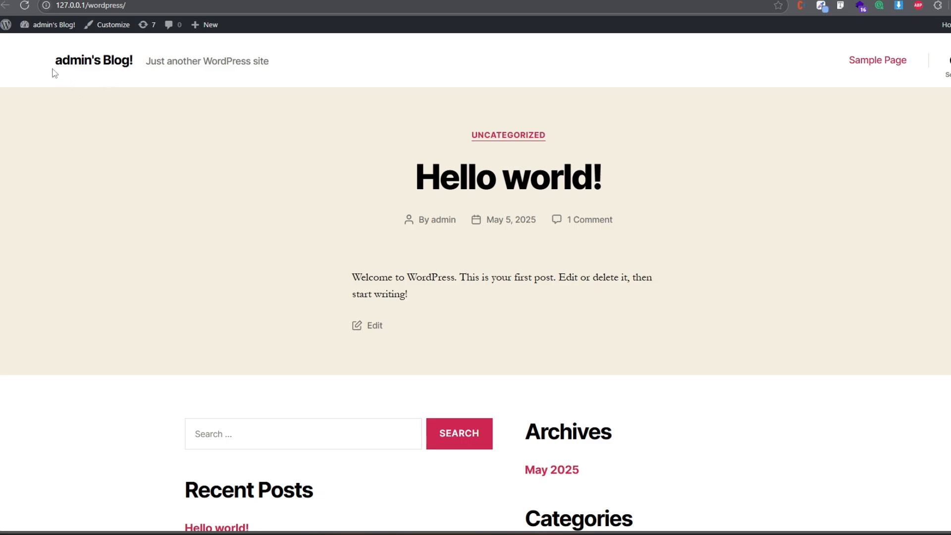
pyautogui.moveTo(43, 63); pyautogui.dragTo(148, 61)
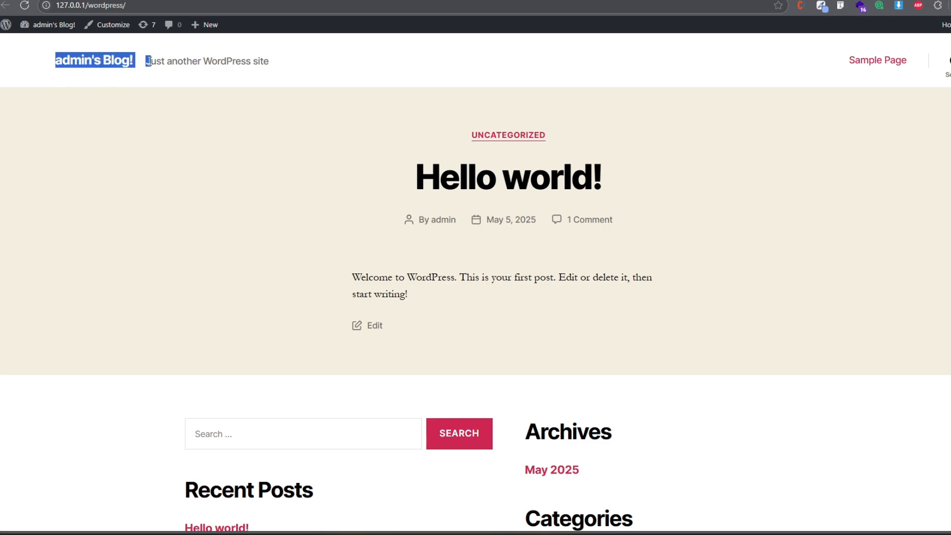
pyautogui.click(340, 171)
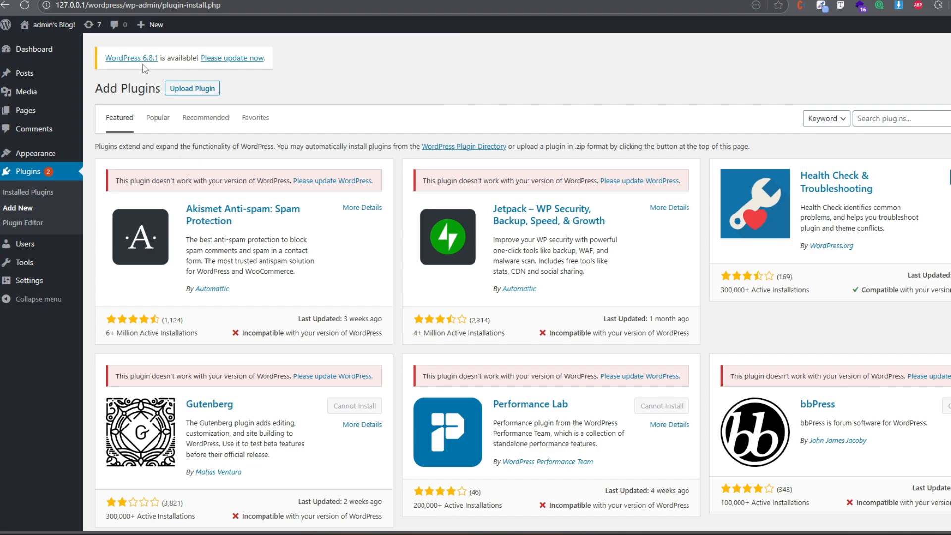
# Search the local site's plugin directory for "all in one wp", then install and activate All-in-One WP Migration and Backup
pyautogui.moveTo(46, 30)
pyautogui.click(911, 117)
pyautogui.write('all in one wp')
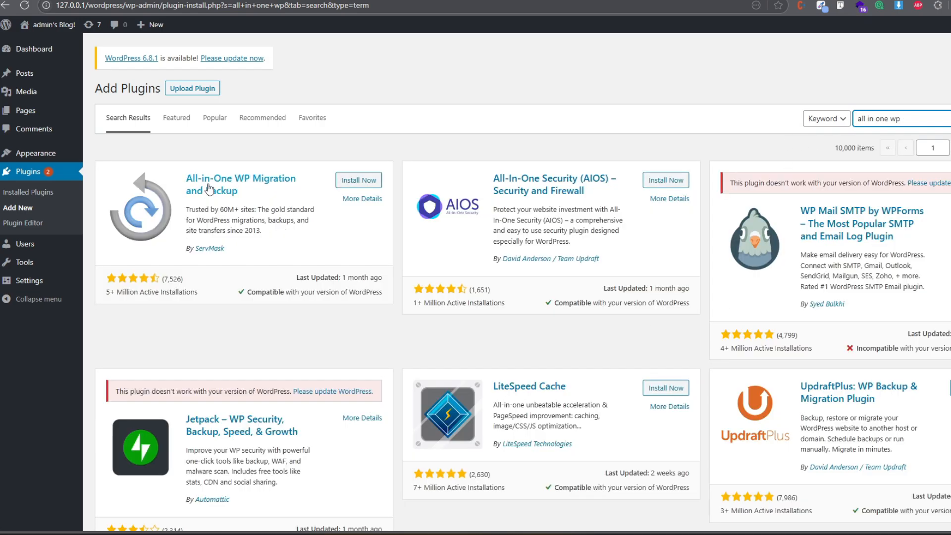
pyautogui.click(364, 181)
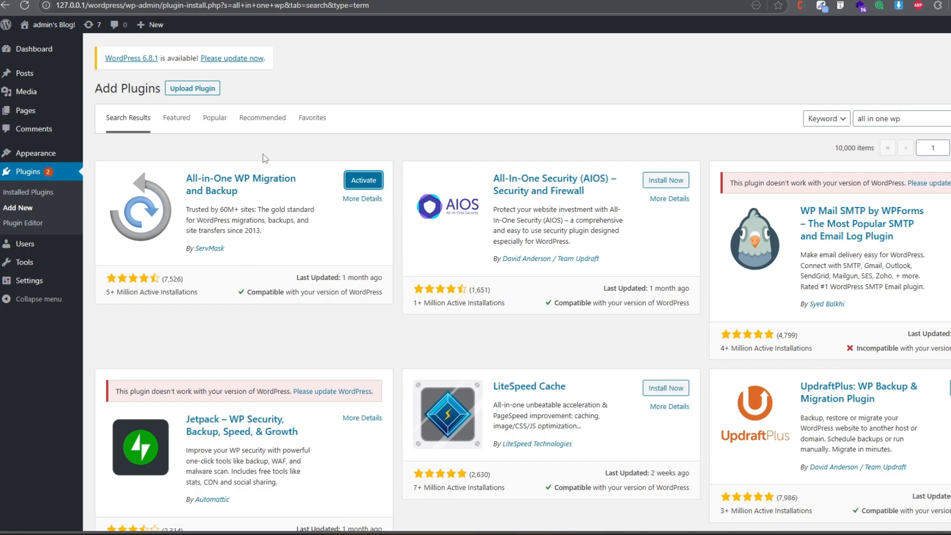
pyautogui.click(362, 184)
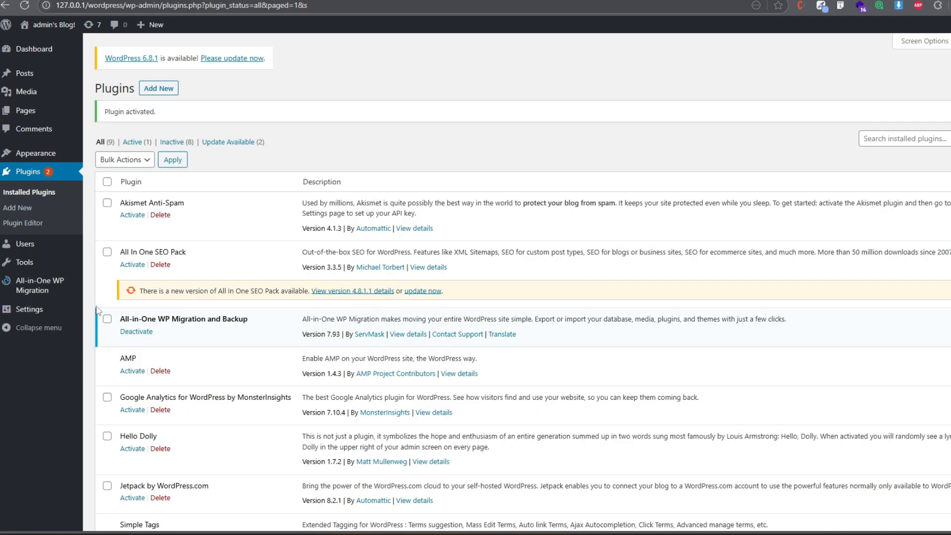
pyautogui.moveTo(121, 319); pyautogui.dragTo(266, 324)
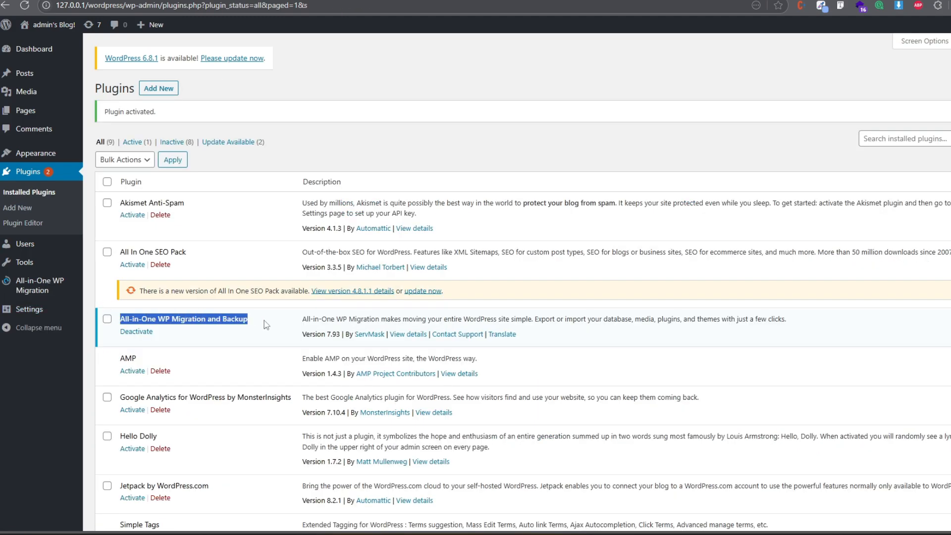
pyautogui.click(232, 341)
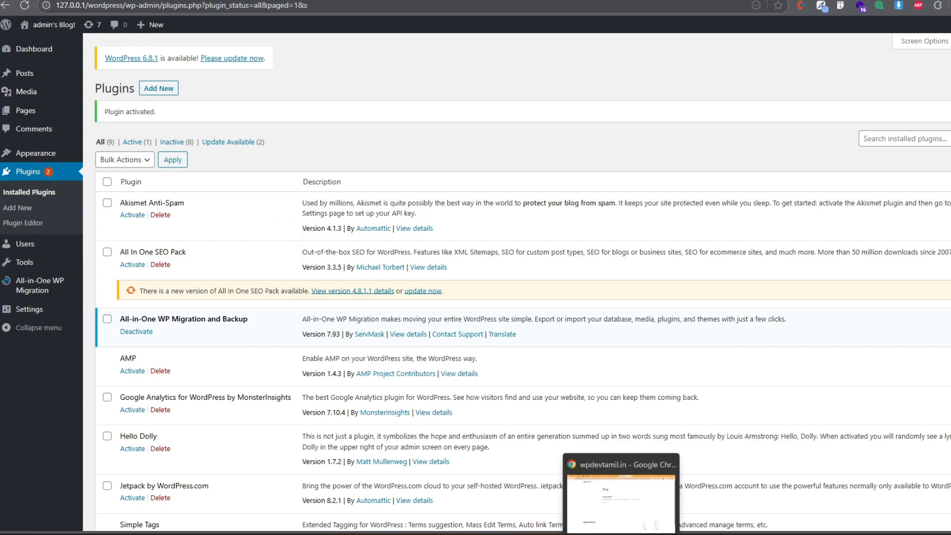
# Switch to the live site wpdevtamil.in in Chrome, search plugins for "all in one wp", and install and activate All-in-One WP Migration and Backup
pyautogui.click(621, 533)
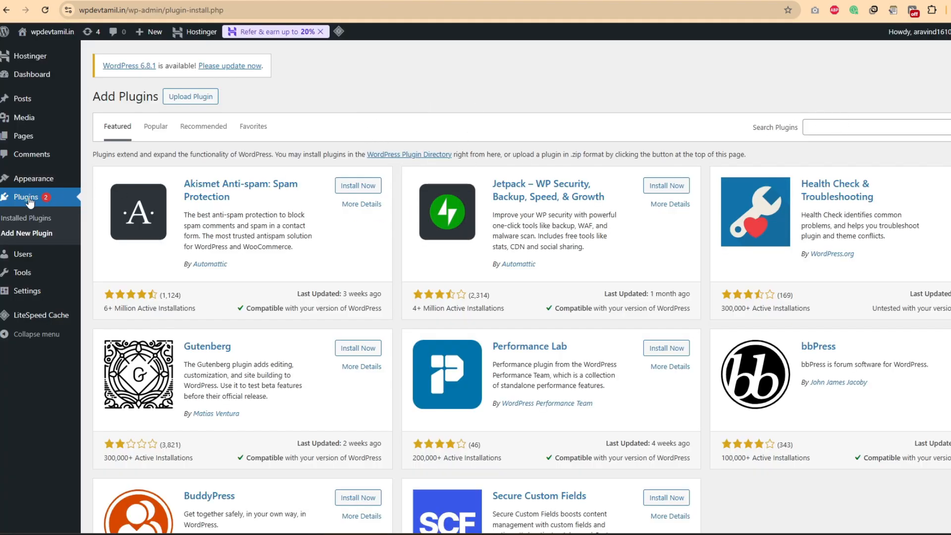
pyautogui.click(838, 130)
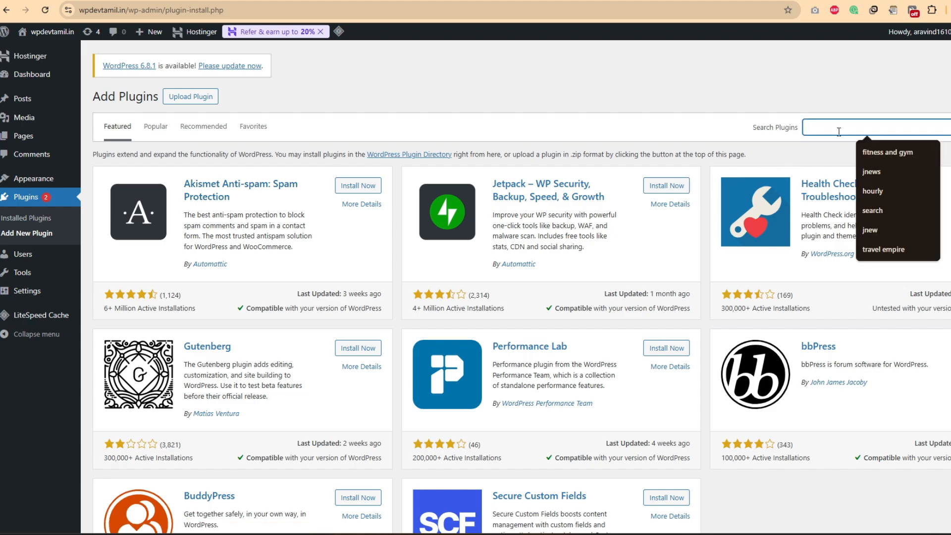
pyautogui.write('all in one w')
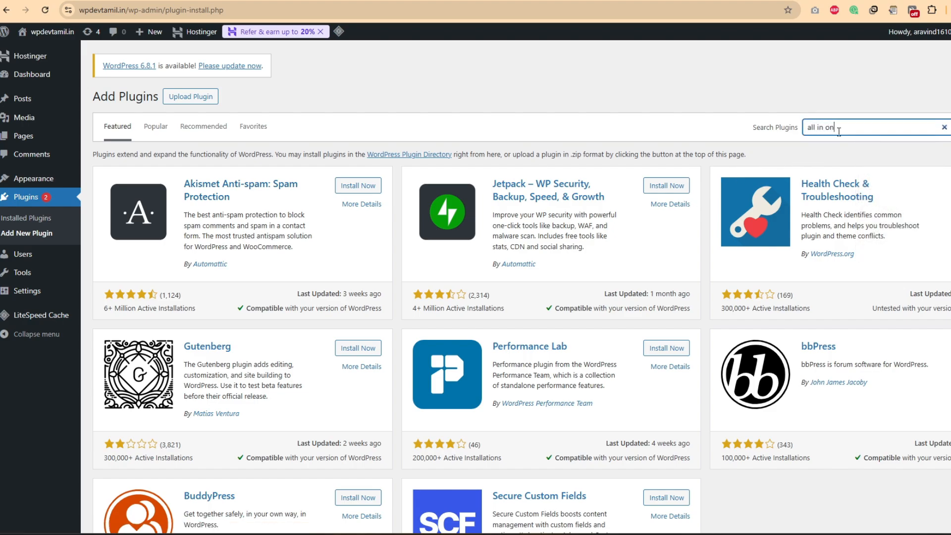
pyautogui.write('p')
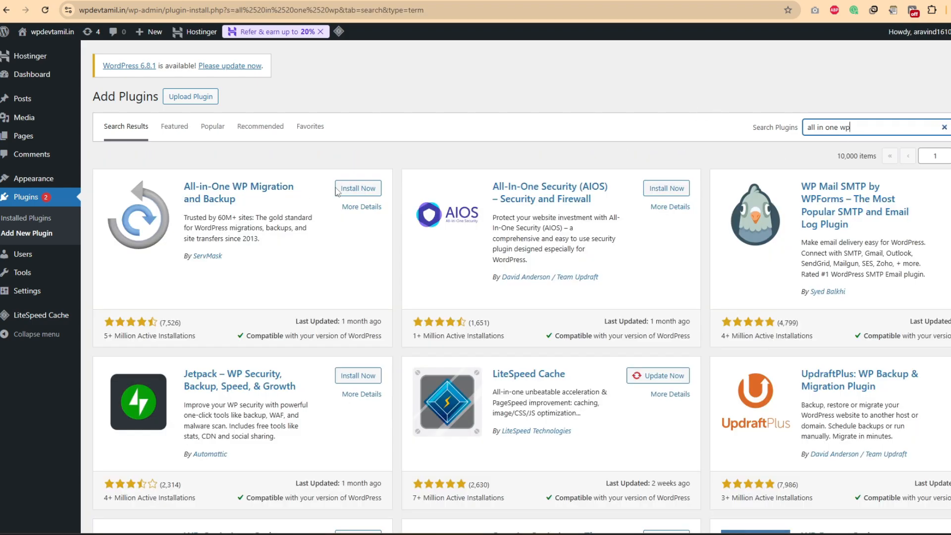
pyautogui.click(338, 190)
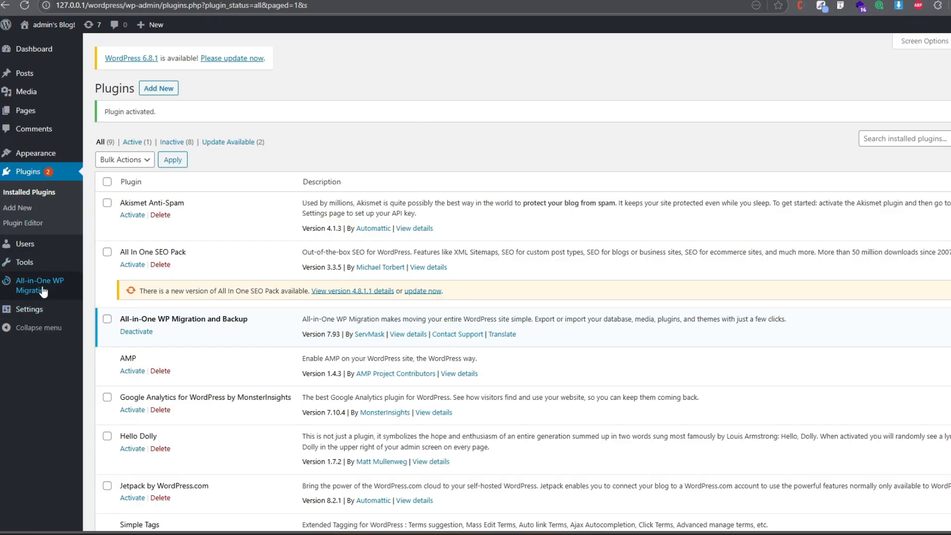
# Export the local site to a file with All-in-One WP Migration and download the backup
pyautogui.moveTo(44, 290)
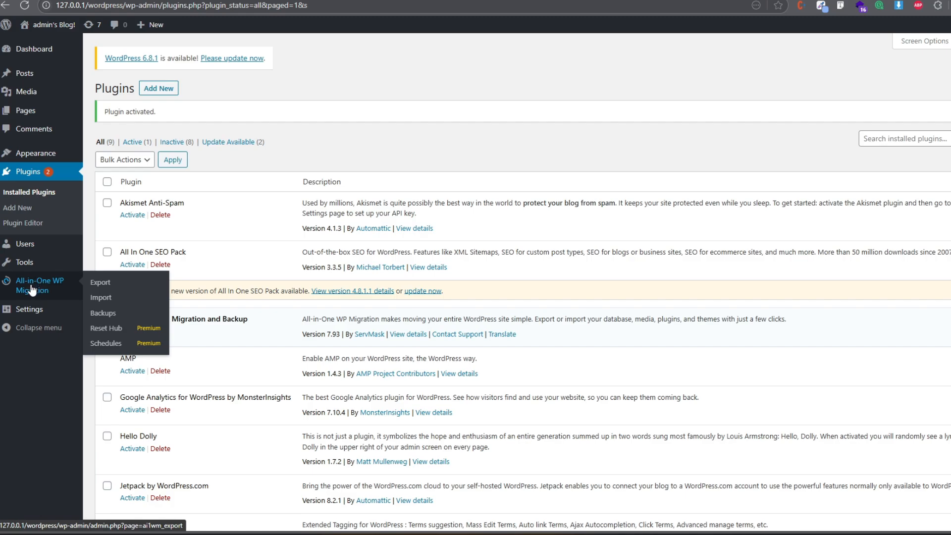
pyautogui.click(101, 284)
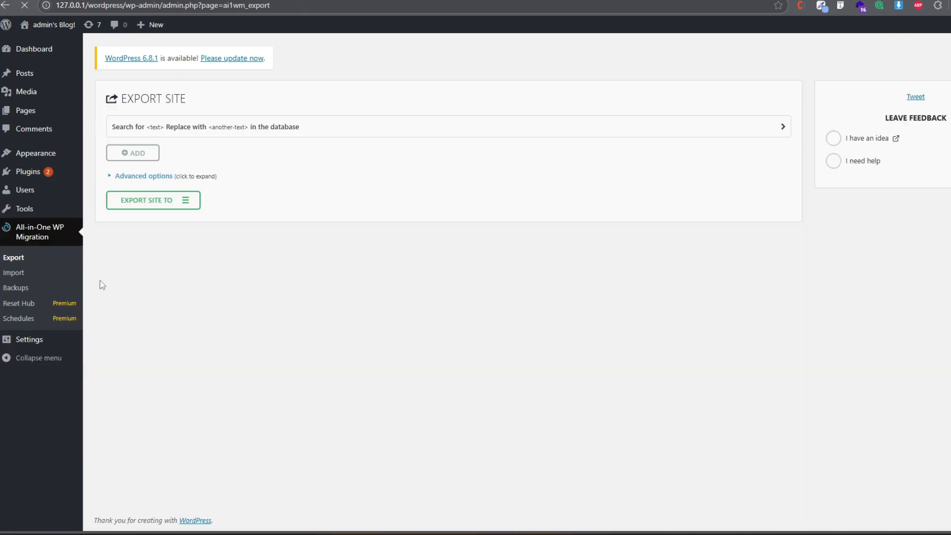
pyautogui.click(186, 201)
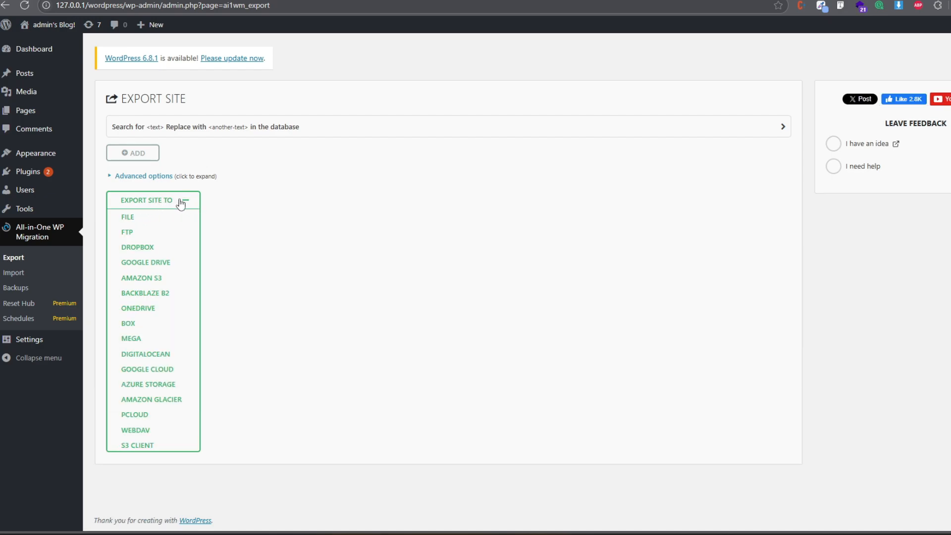
pyautogui.click(129, 219)
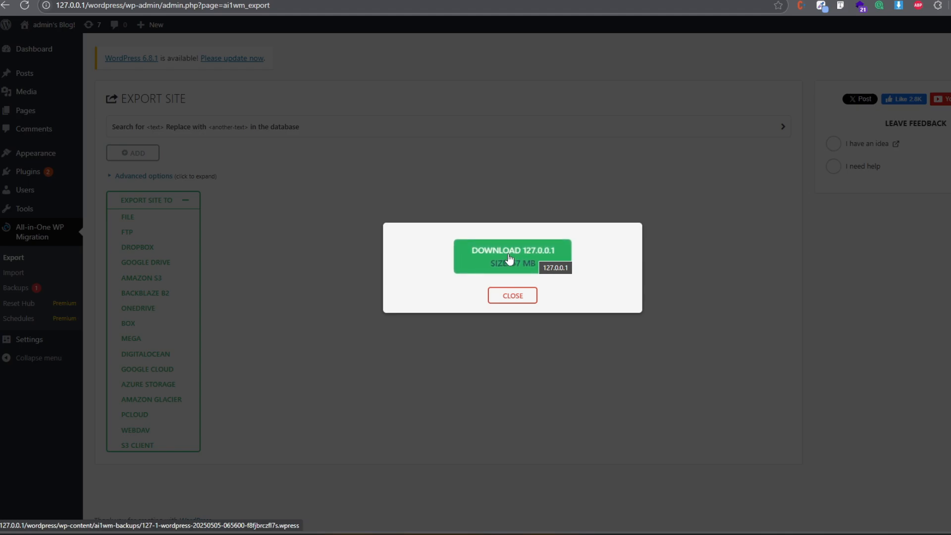
pyautogui.click(535, 263)
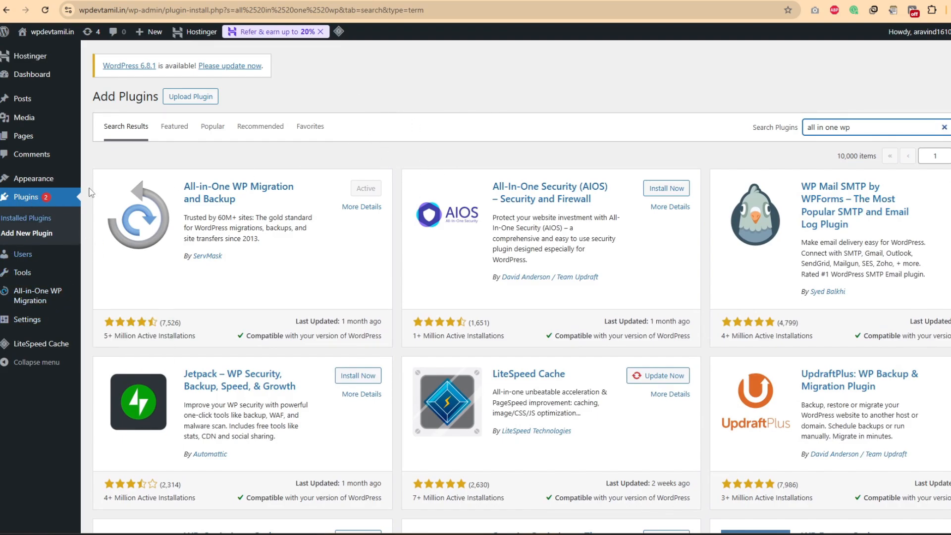
pyautogui.moveTo(44, 40)
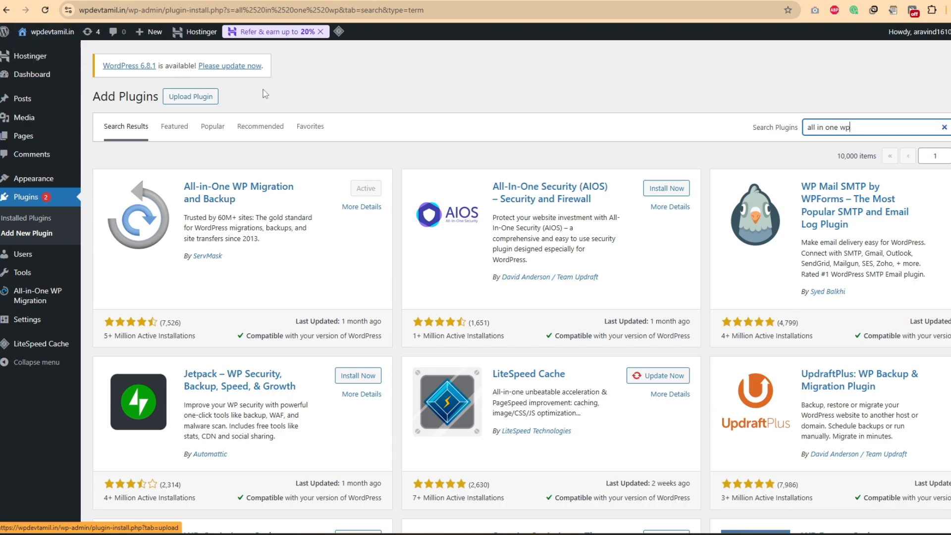
pyautogui.moveTo(37, 297)
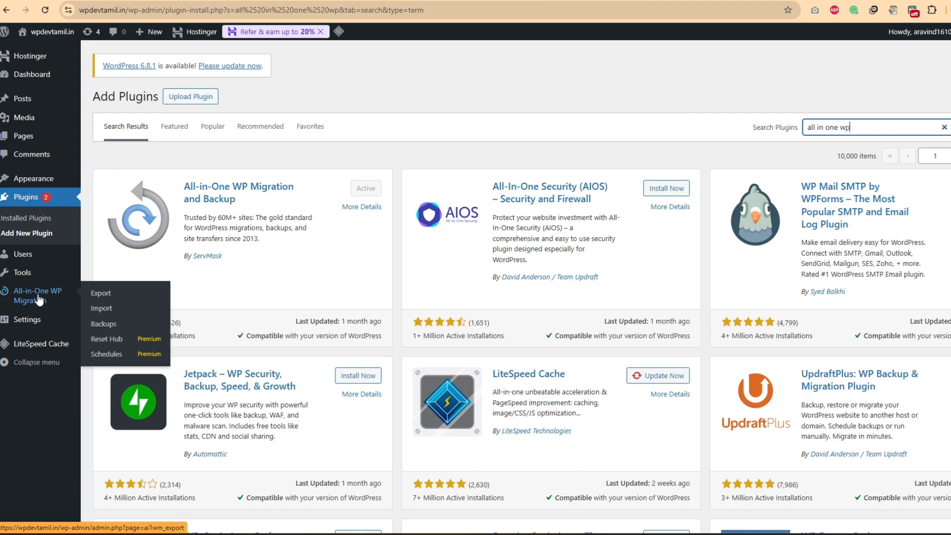
pyautogui.click(108, 312)
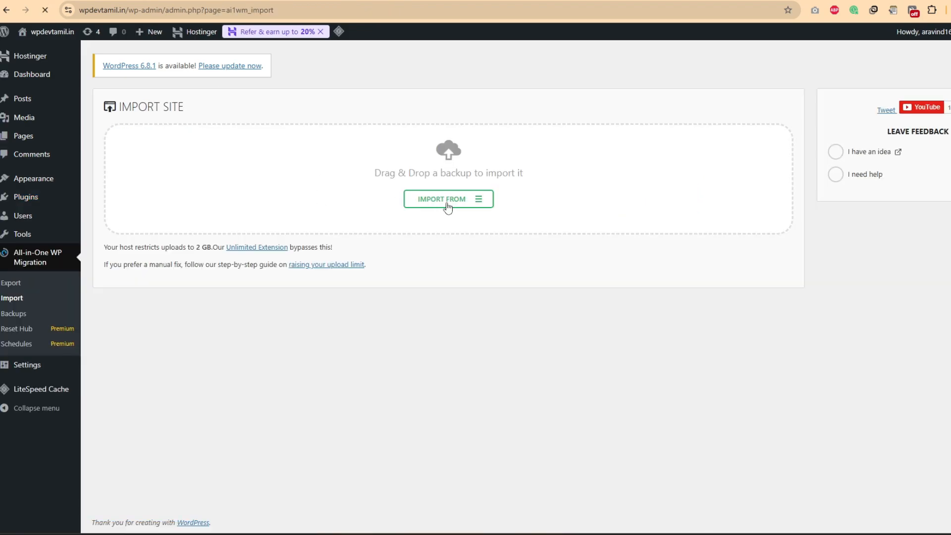
pyautogui.click(479, 203)
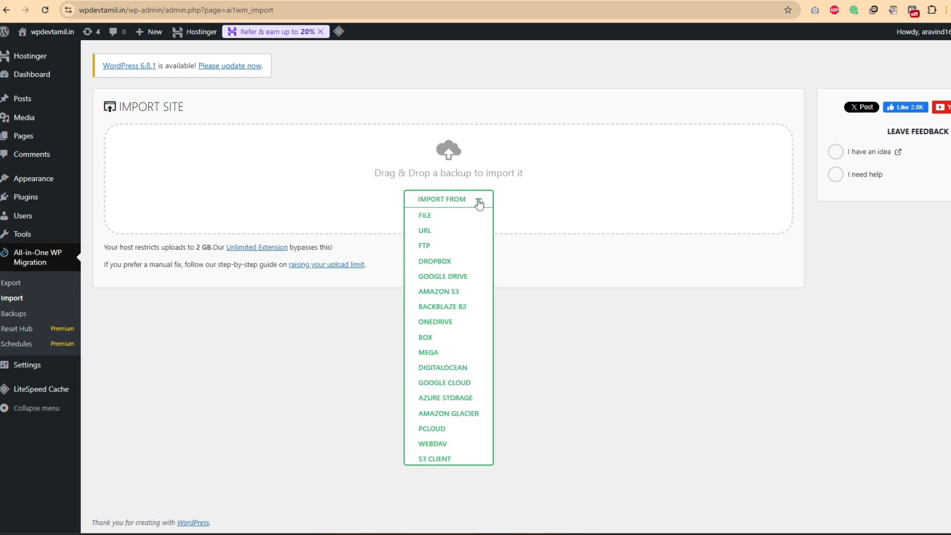
pyautogui.click(426, 215)
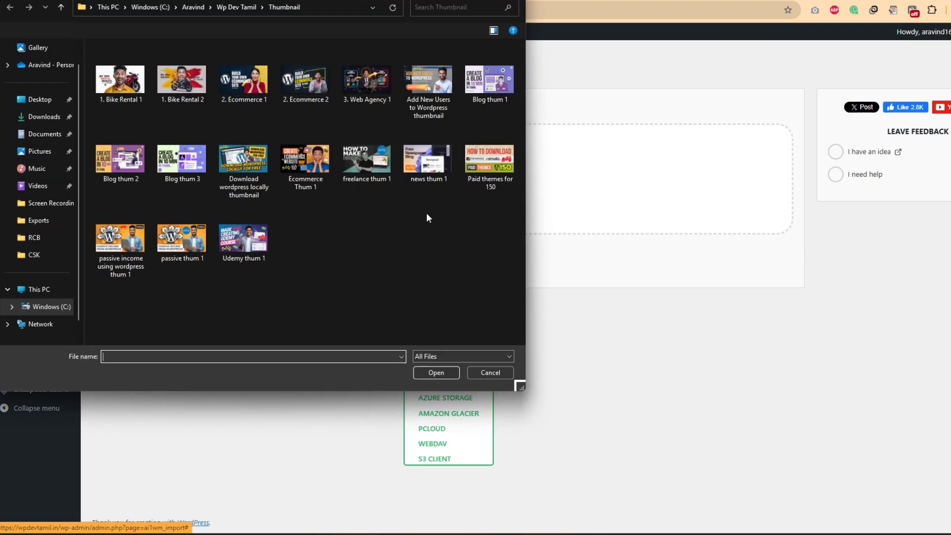
pyautogui.click(44, 117)
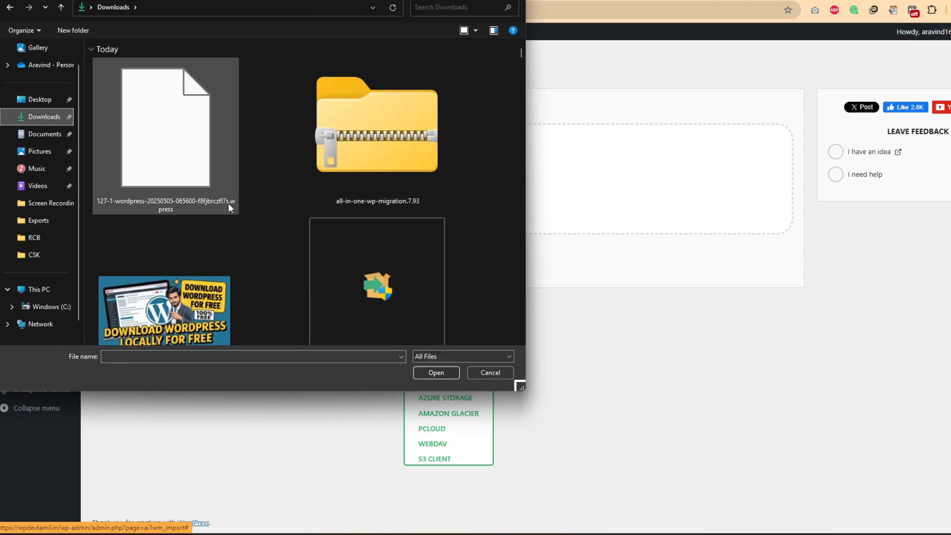
pyautogui.click(154, 156)
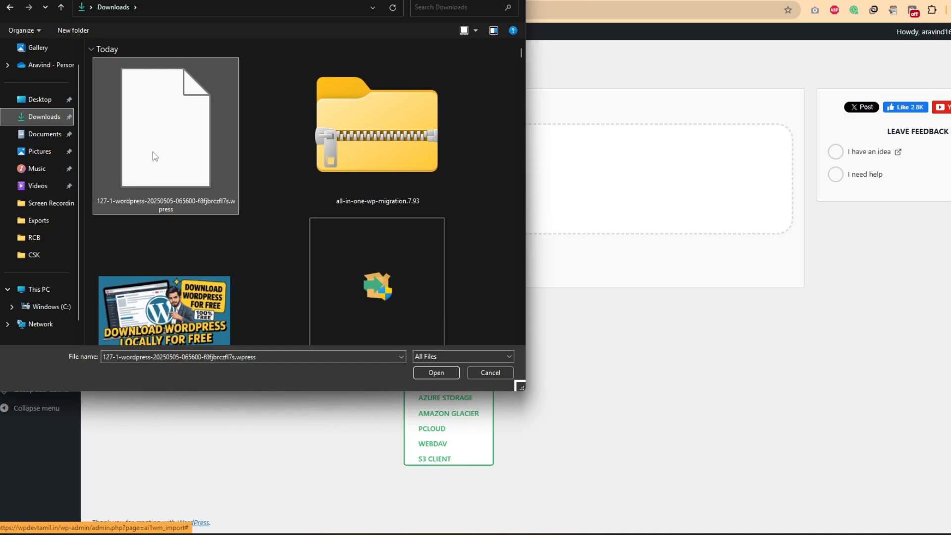
pyautogui.click(438, 372)
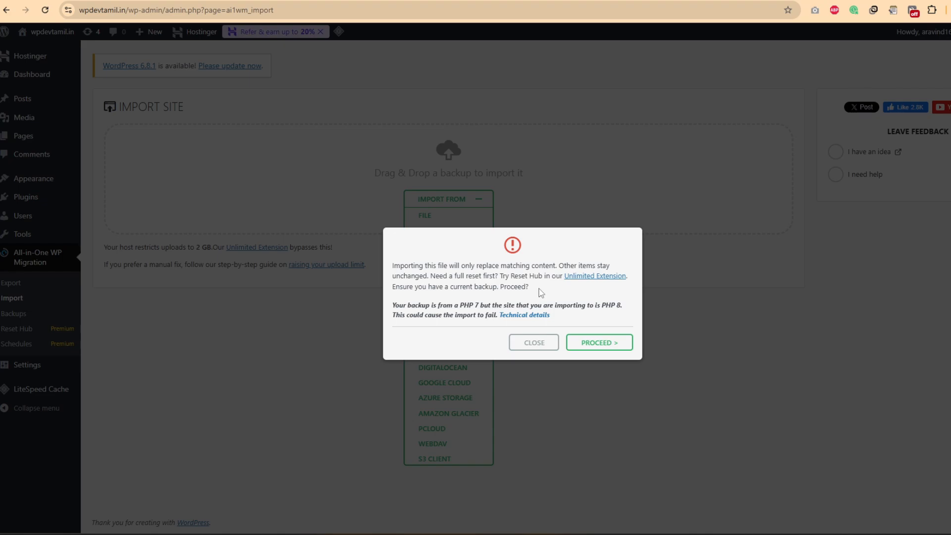
pyautogui.click(597, 345)
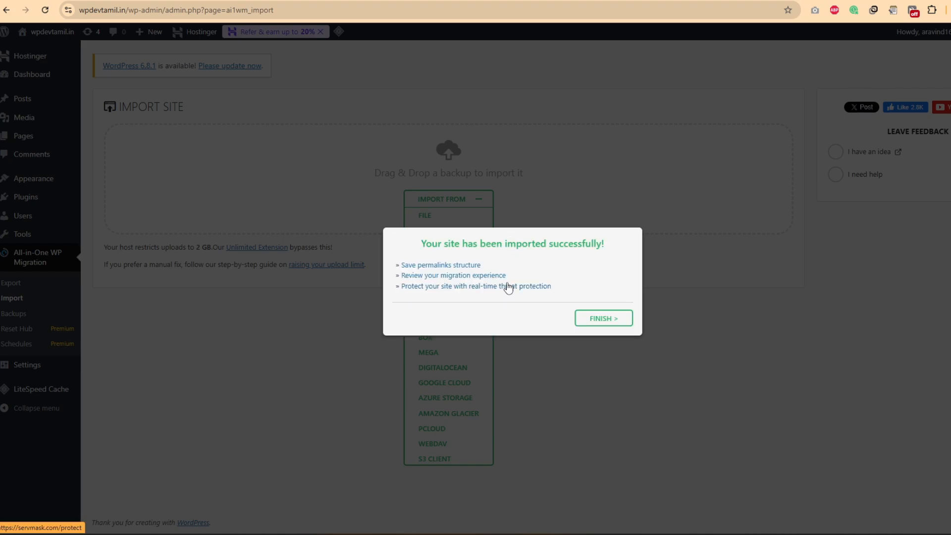
pyautogui.click(619, 321)
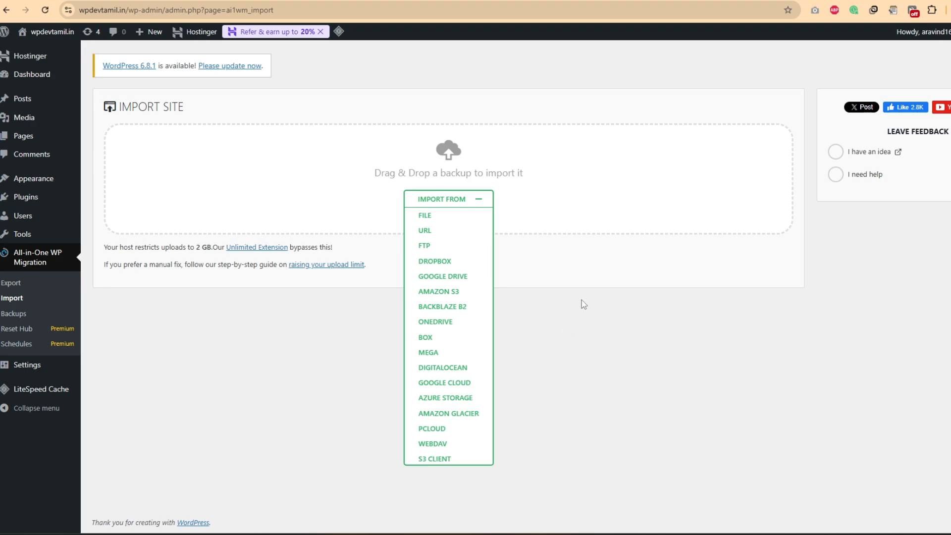
# Reload the wpdevtamil.in front page and check its site title and content against the local site
pyautogui.click(525, 1)
pyautogui.click(45, 11)
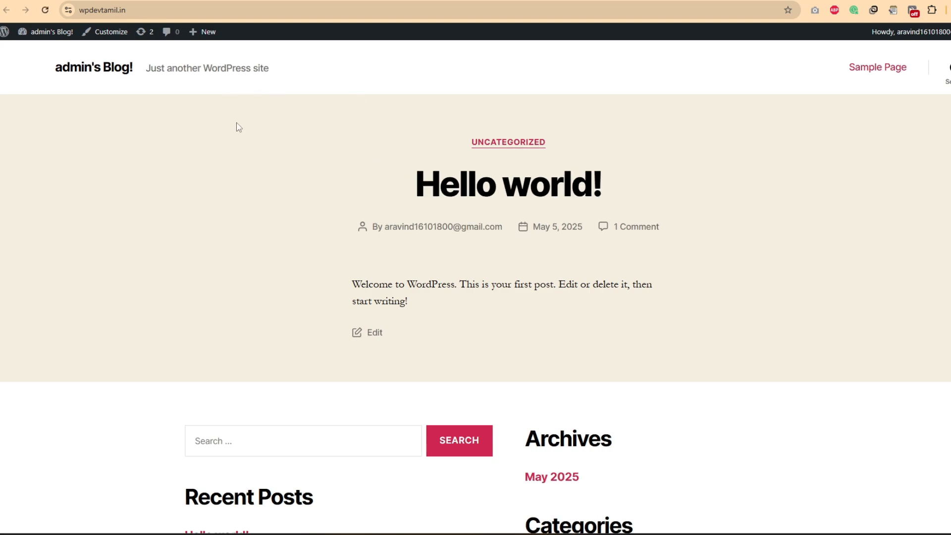
pyautogui.moveTo(54, 73); pyautogui.dragTo(143, 70)
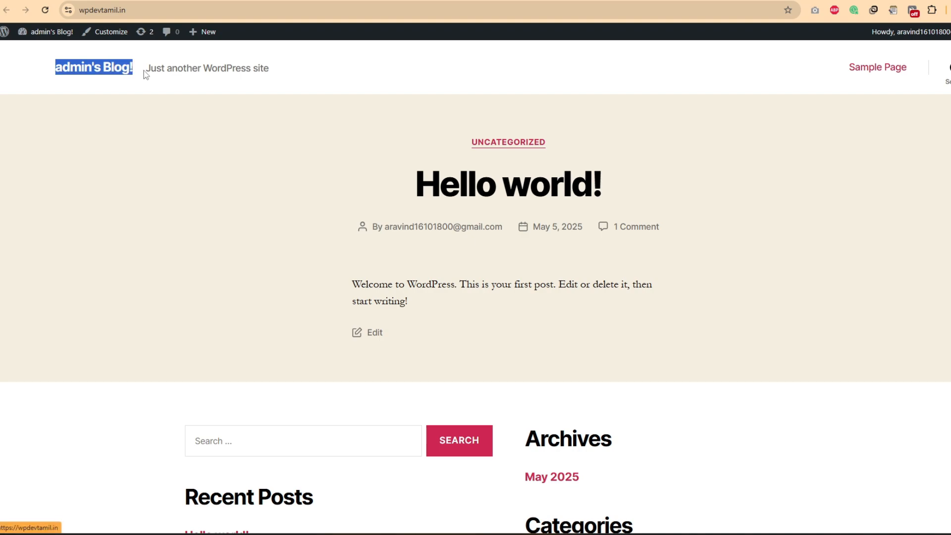
pyautogui.click(382, 78)
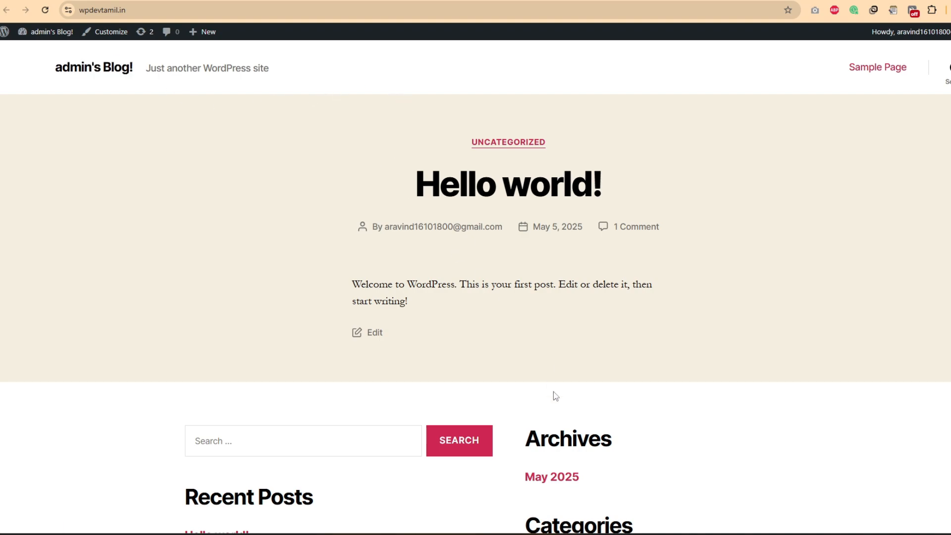